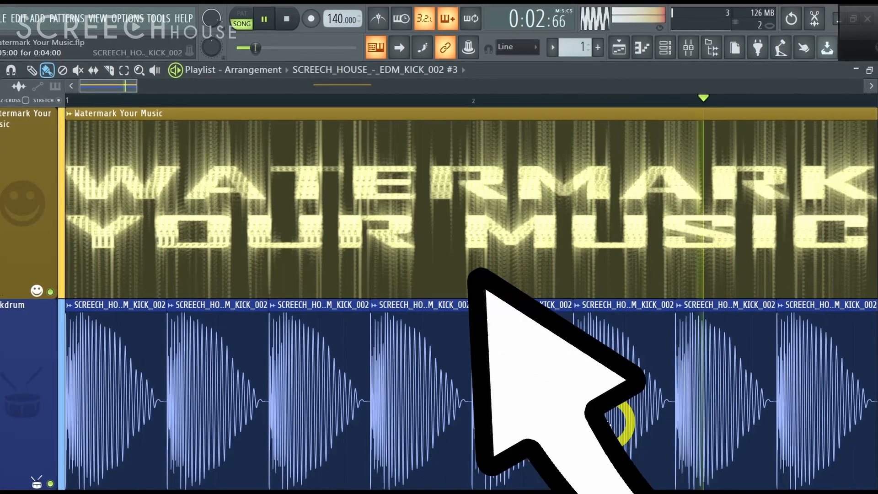
{"action": "key", "text": "space"}
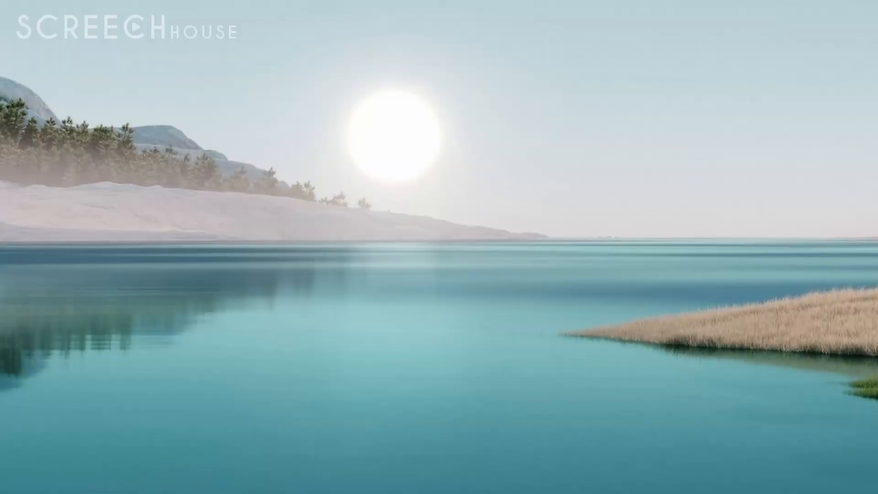
Open Paint and resize the blank canvas to 516 x 516 pixels with the aspect ratio unlocked.
{"action": "key", "text": "super"}
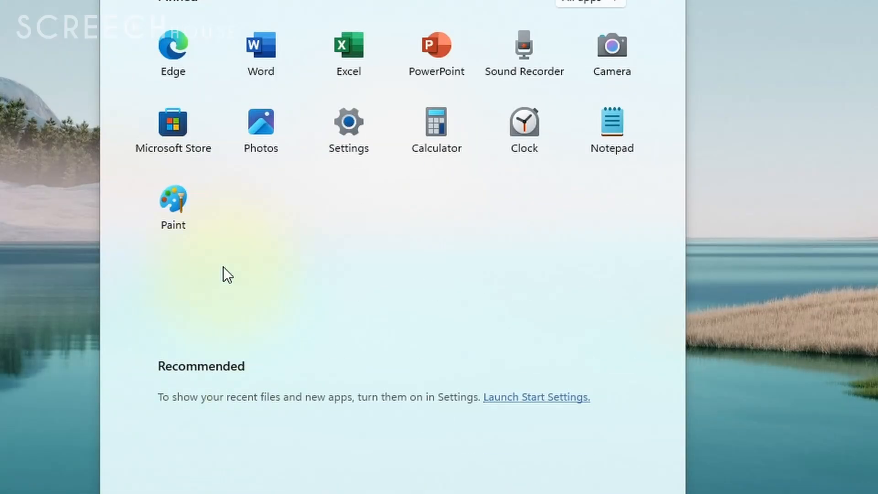
{"action": "left_click", "coordinate": [185, 208]}
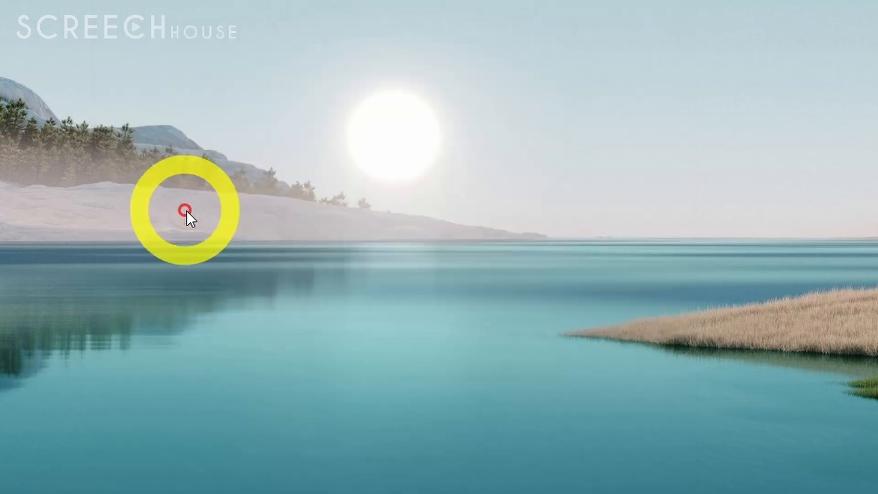
{"action": "left_click", "coordinate": [80, 80]}
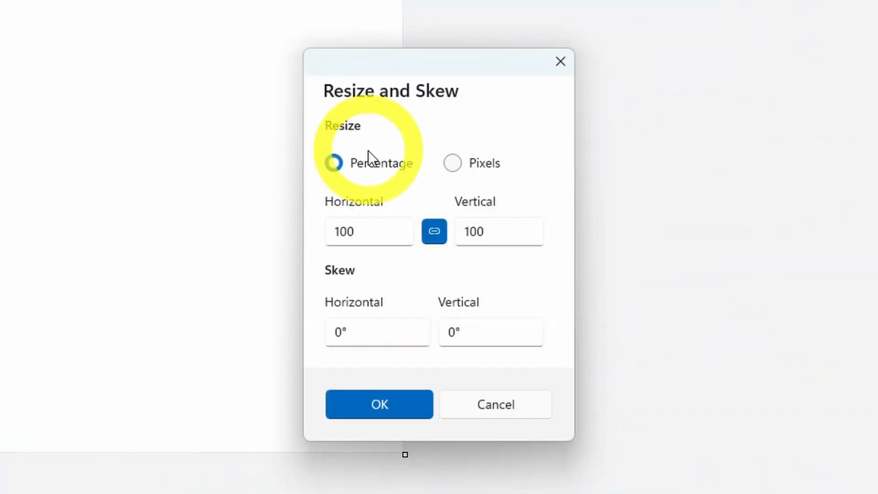
{"action": "left_click", "coordinate": [435, 169]}
{"action": "double_click", "coordinate": [363, 230]}
{"action": "type", "text": "51"}
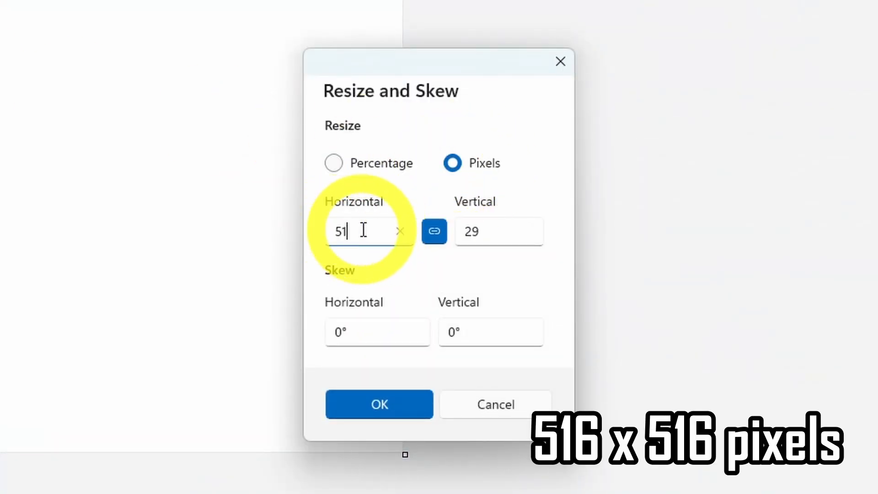
{"action": "type", "text": "6"}
{"action": "left_click", "coordinate": [432, 230]}
{"action": "double_click", "coordinate": [456, 235]}
{"action": "type", "text": "516"}
{"action": "left_click", "coordinate": [397, 408]}
Fill the entire canvas with black.
{"action": "left_click", "coordinate": [150, 55]}
{"action": "left_click", "coordinate": [381, 72]}
{"action": "left_click", "coordinate": [401, 54]}
{"action": "left_click", "coordinate": [194, 177]}
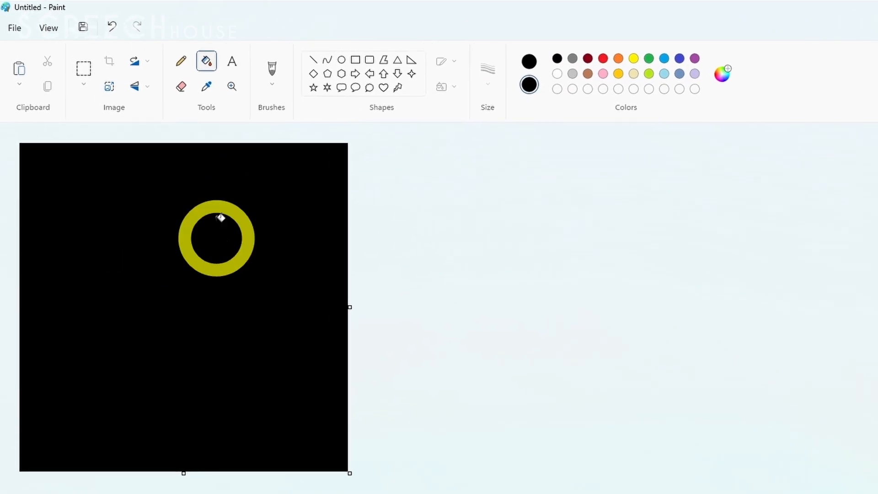
Add the text SCREECHHOUSE.COM in white bold Agency FB at size 48, centred on the black canvas.
{"action": "left_click", "coordinate": [216, 60]}
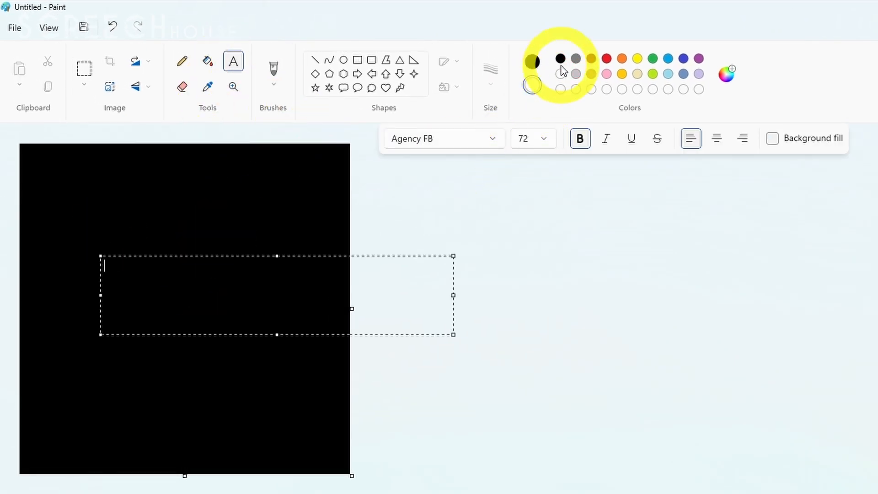
{"action": "left_click", "coordinate": [532, 65]}
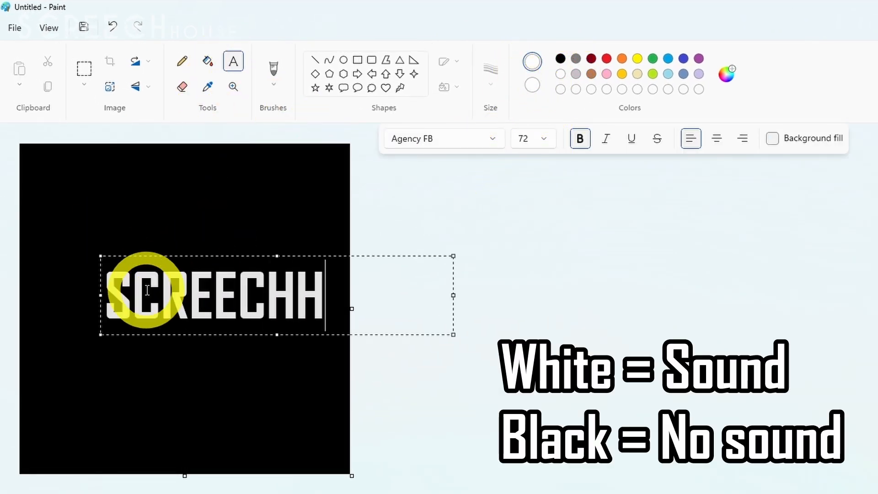
{"action": "left_click", "coordinate": [544, 140]}
{"action": "left_click", "coordinate": [524, 474]}
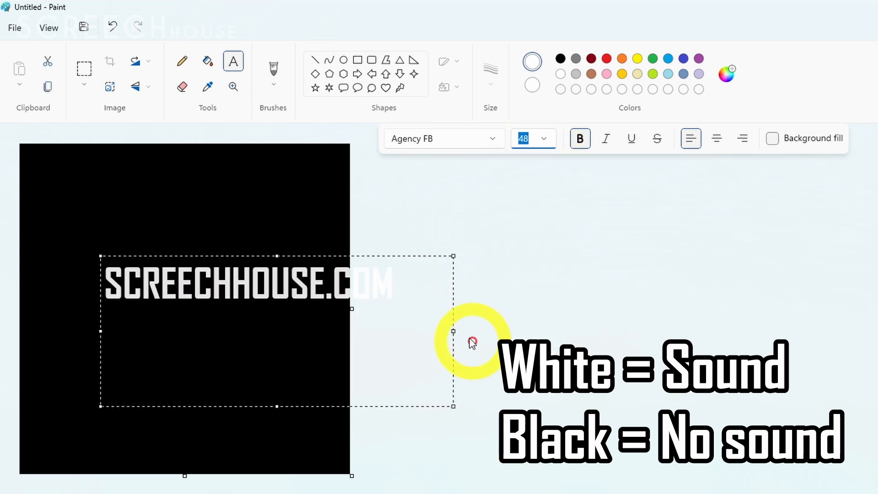
{"action": "left_click_drag", "start_coordinate": [297, 256], "coordinate": [242, 275]}
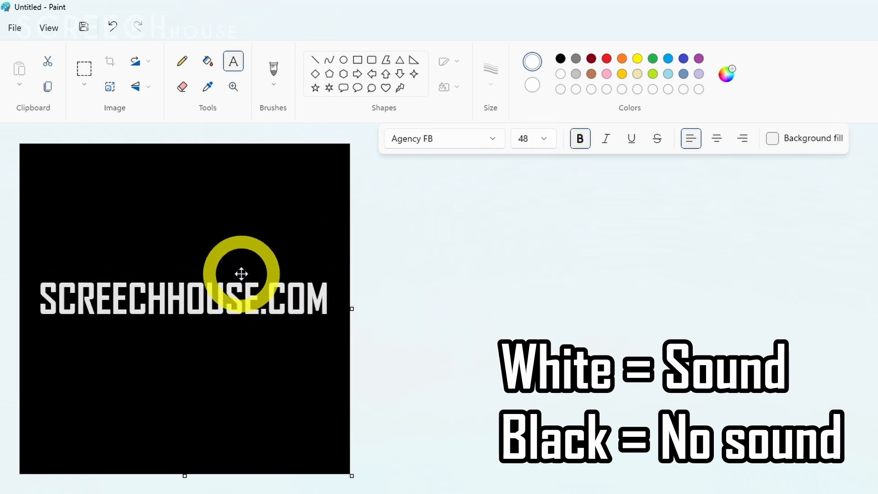
{"action": "left_click", "coordinate": [434, 324]}
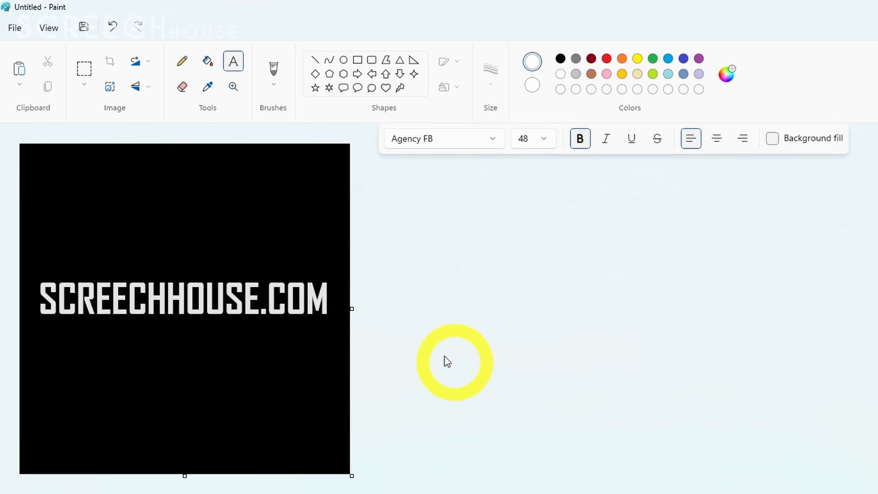
Save the picture as a PNG file named Watermark Image.png.
{"action": "left_click", "coordinate": [21, 33]}
{"action": "mouse_move", "coordinate": [68, 137]}
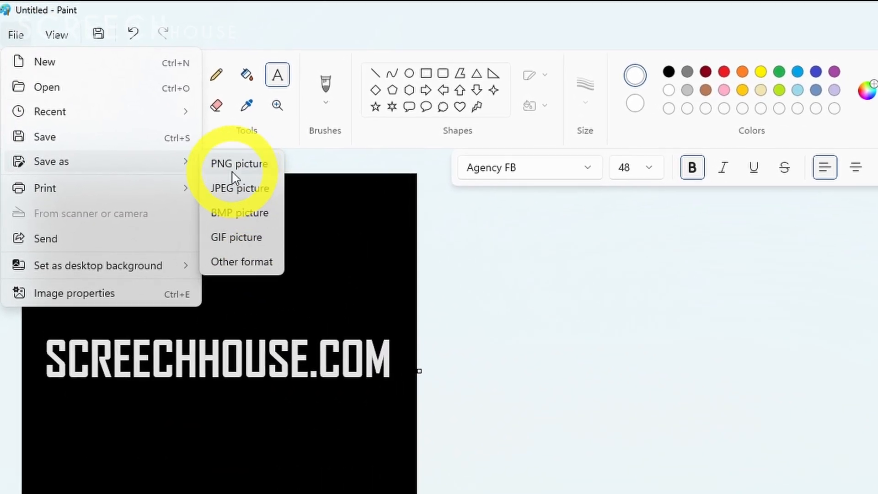
{"action": "left_click", "coordinate": [257, 176]}
{"action": "type", "text": "wAT.png"}
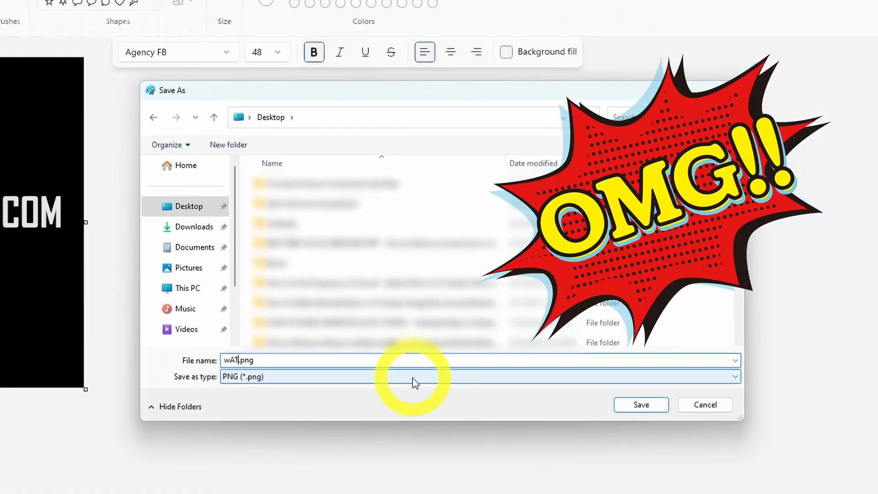
{"action": "type", "text": "termark"}
{"action": "left_click", "coordinate": [638, 406]}
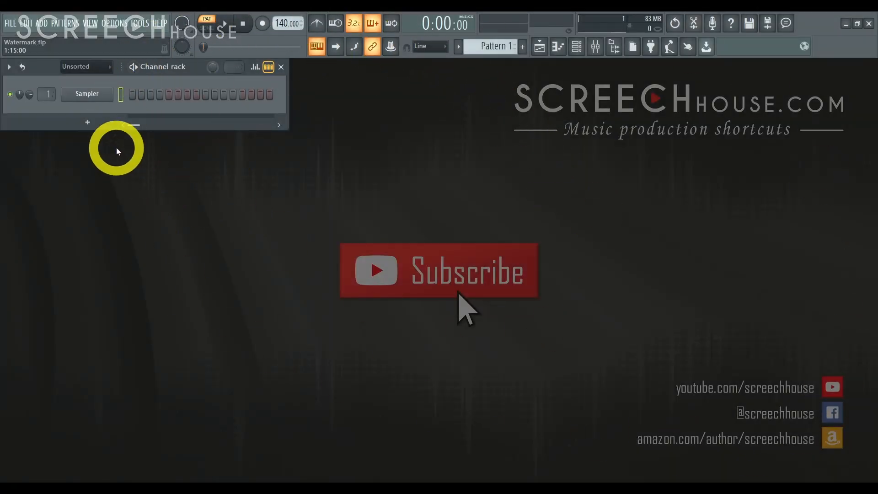
Switch to FL Studio and add a Harmor instrument to the project.
{"action": "left_click", "coordinate": [40, 23]}
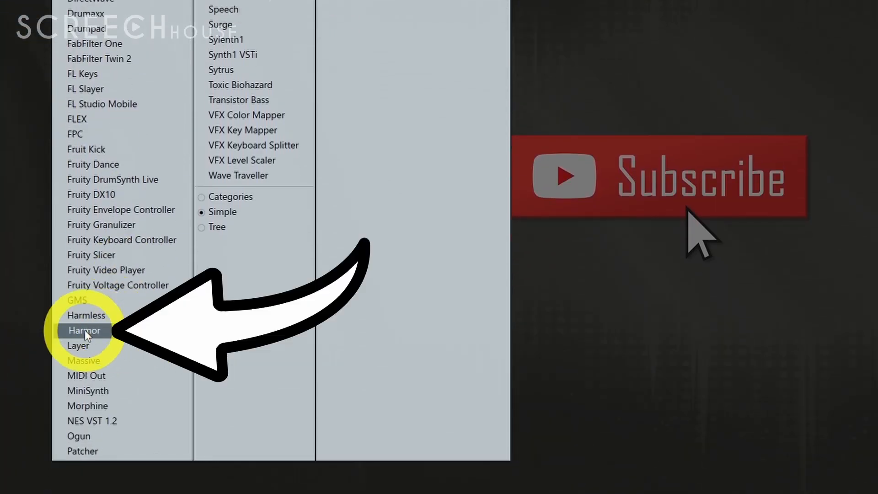
{"action": "left_click", "coordinate": [87, 493]}
{"action": "left_click_drag", "start_coordinate": [388, 54], "coordinate": [398, 22]}
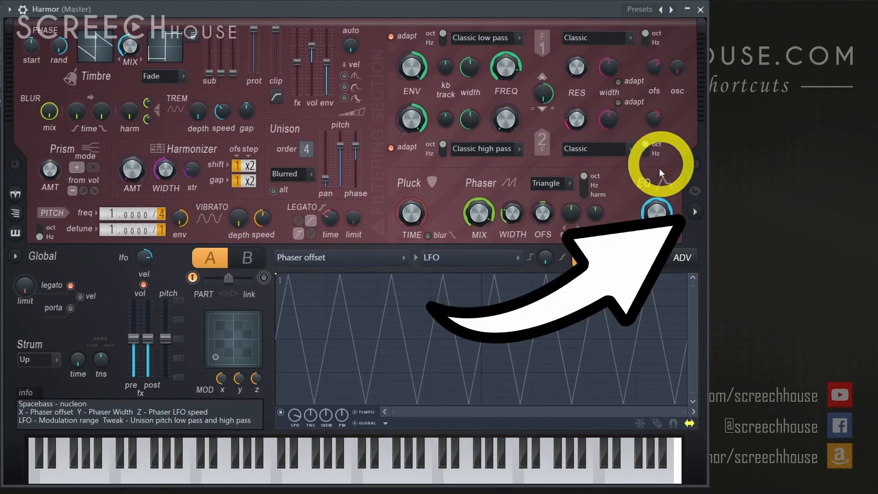
Show Harmor's spectral display section and load the Resynthesis template preset.
{"action": "left_click", "coordinate": [696, 212]}
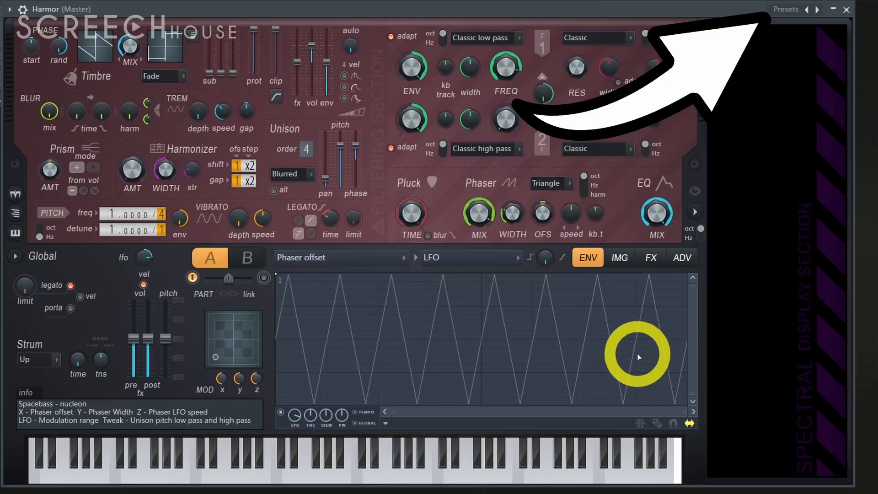
{"action": "left_click", "coordinate": [788, 9]}
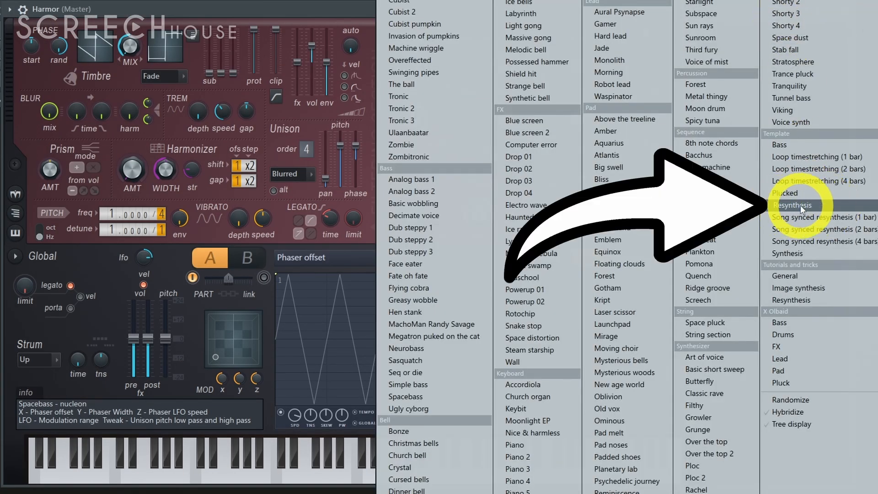
{"action": "left_click", "coordinate": [794, 207]}
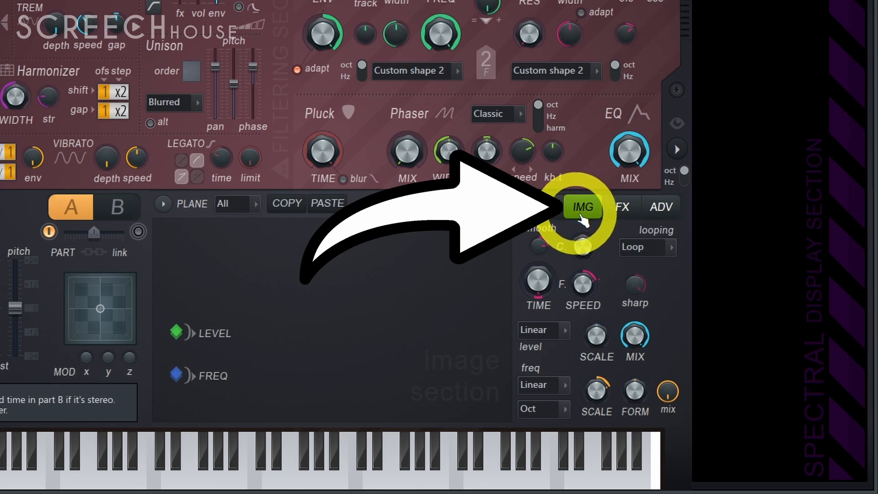
Set Harmor's image frequency unit to Hz and the denominator of its pitch frequency ratio to 4.
{"action": "left_click", "coordinate": [539, 385]}
{"action": "left_click", "coordinate": [540, 412]}
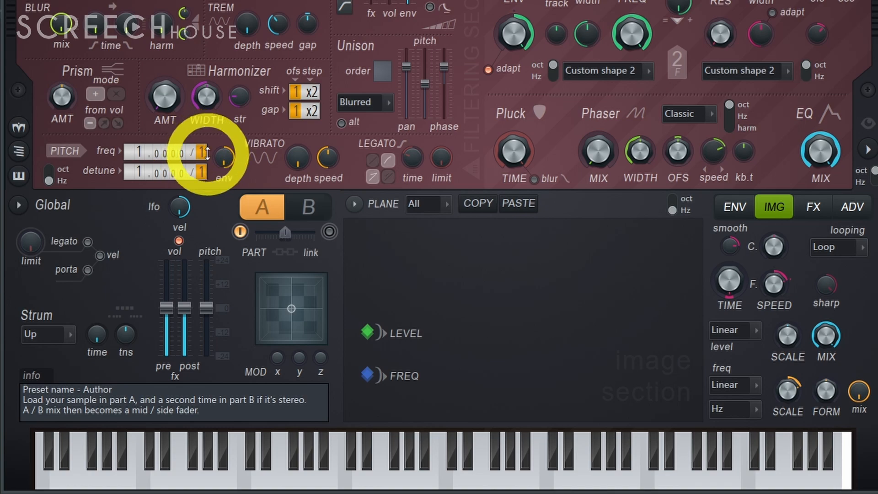
{"action": "left_click_drag", "start_coordinate": [201, 152], "coordinate": [201, 134]}
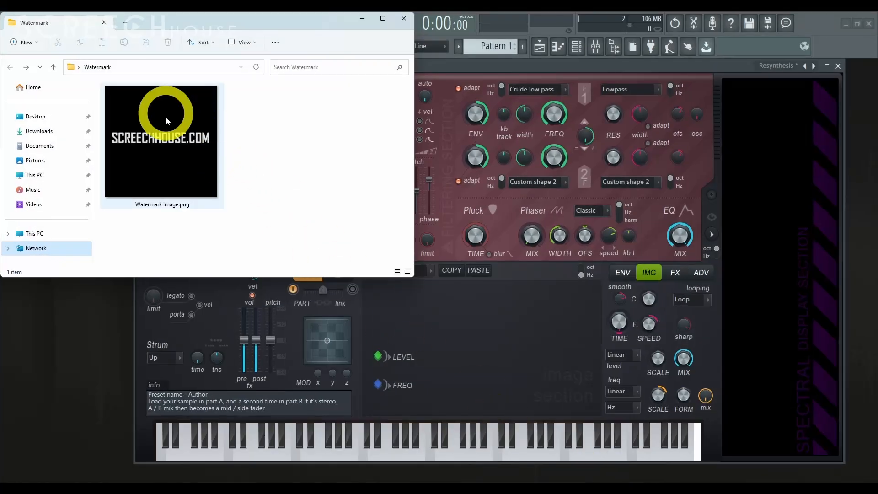
Bring Watermark Image.png from the Watermark folder into Harmor's image section.
{"action": "left_click_drag", "start_coordinate": [165, 152], "coordinate": [281, 216]}
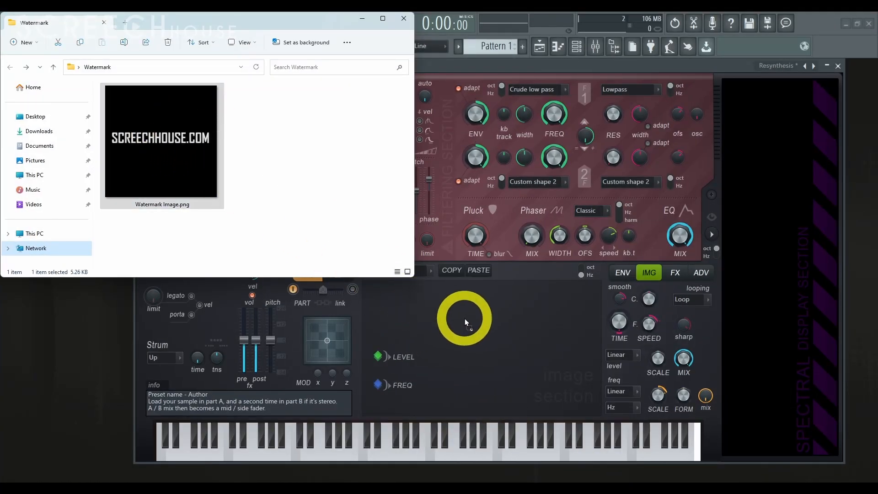
{"action": "left_click_drag", "start_coordinate": [486, 333], "coordinate": [518, 380]}
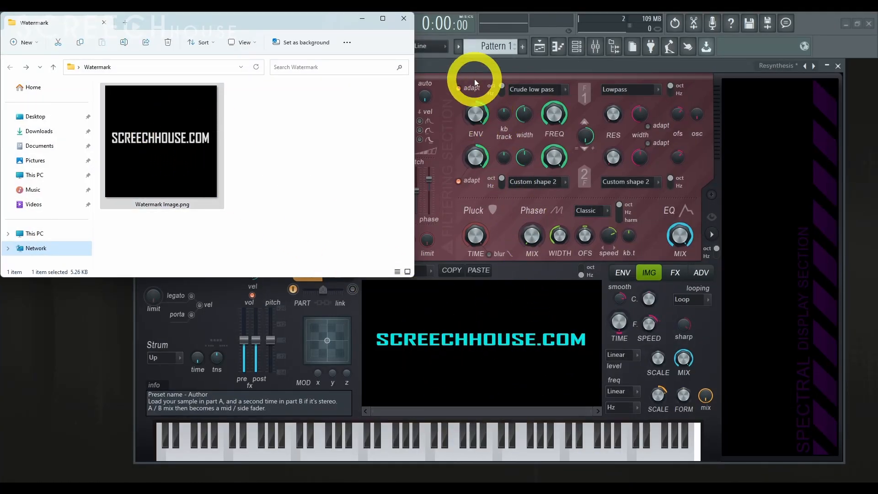
{"action": "left_click", "coordinate": [478, 67]}
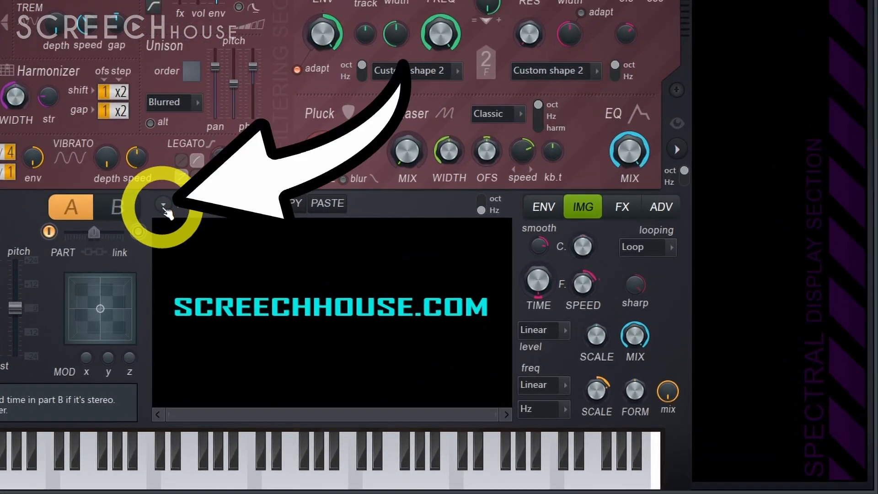
Load the watermark picture into all planes of Harmor's image section with the Open image file command.
{"action": "left_click", "coordinate": [164, 206]}
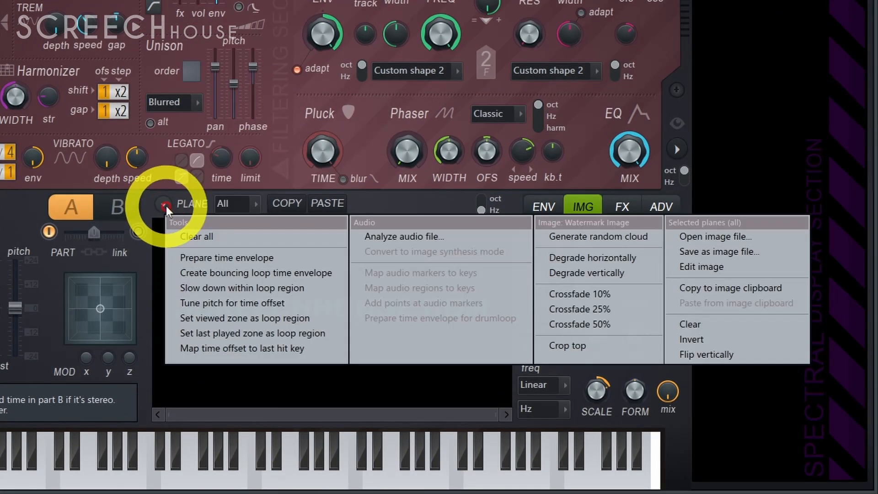
{"action": "left_click", "coordinate": [697, 237]}
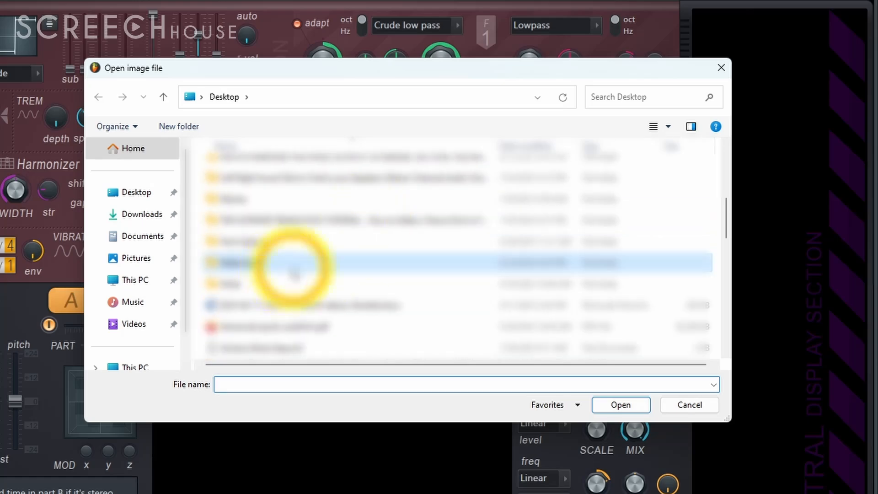
{"action": "double_click", "coordinate": [284, 269]}
{"action": "left_click", "coordinate": [240, 187]}
{"action": "left_click", "coordinate": [621, 405]}
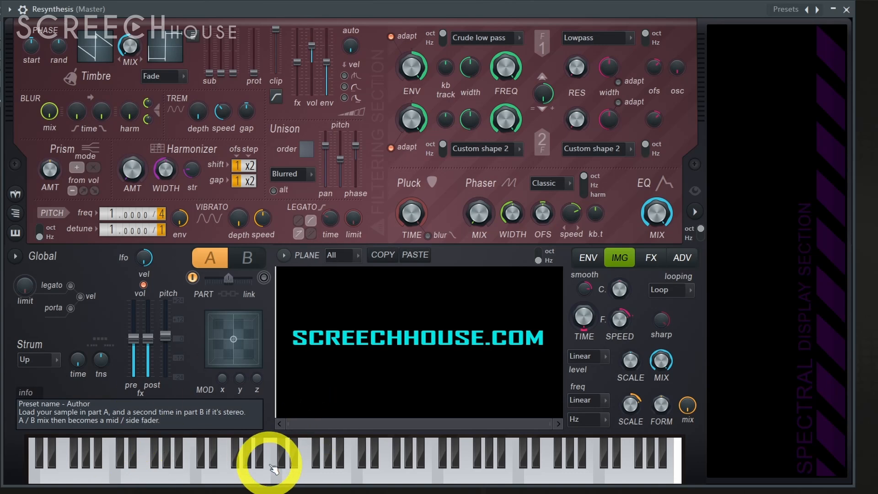
Play a note on Harmor's keyboard and apply a low-pass cut with equalizer band 7 near the watermark's frequencies.
{"action": "left_click", "coordinate": [231, 480]}
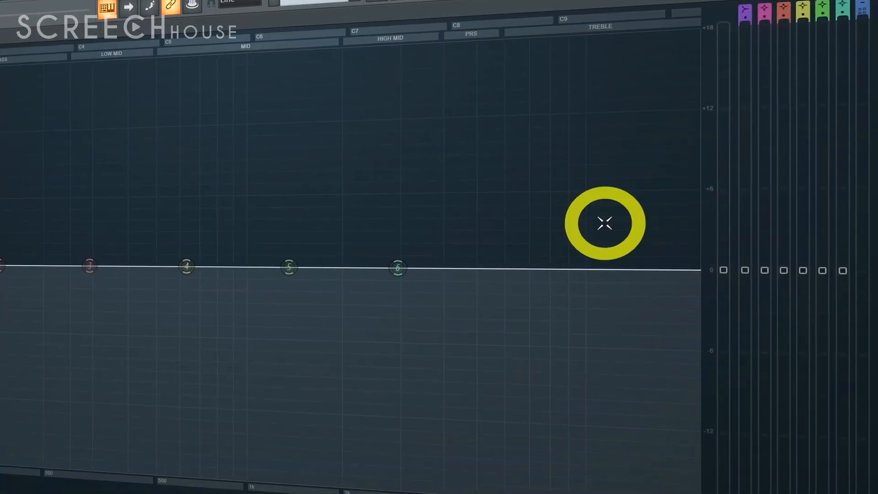
{"action": "left_click", "coordinate": [630, 379]}
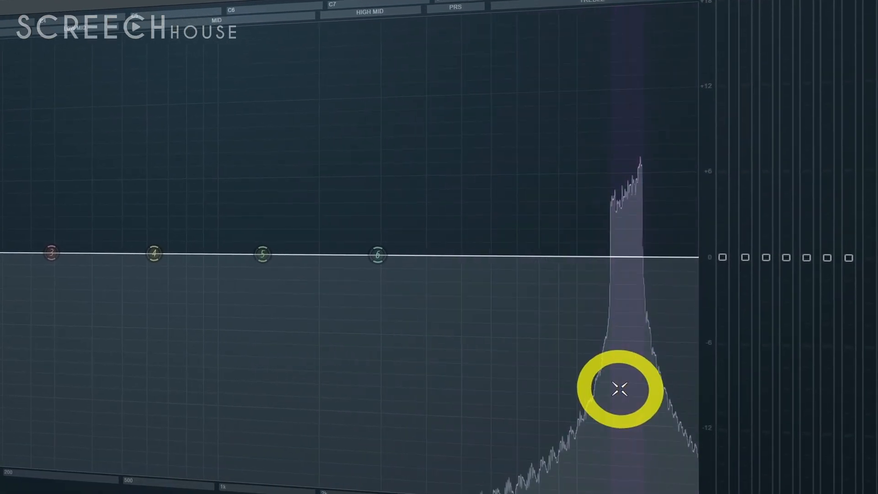
{"action": "left_click", "coordinate": [863, 1]}
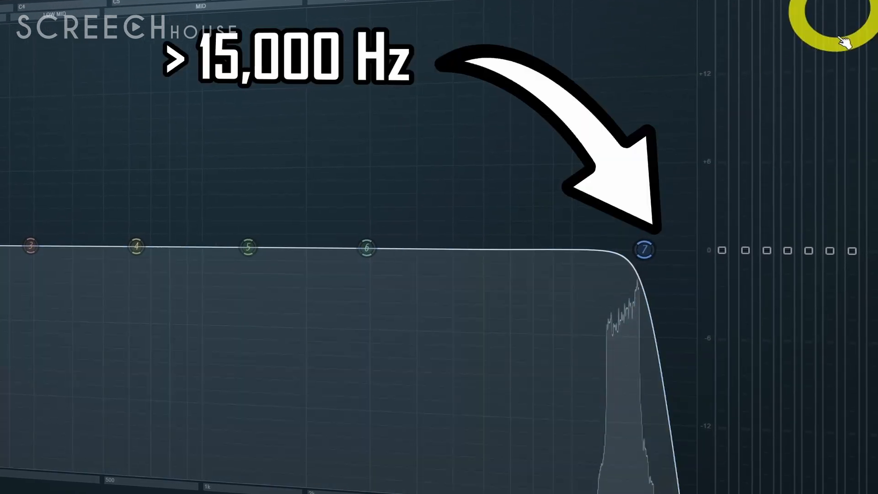
{"action": "mouse_move", "coordinate": [652, 259]}
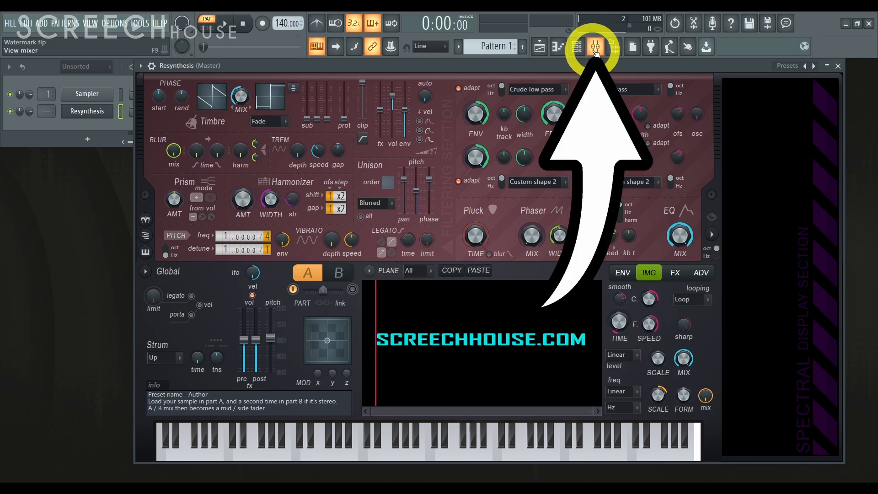
Load Edison into slot 2 of the mixer's Master track.
{"action": "left_click", "coordinate": [599, 48]}
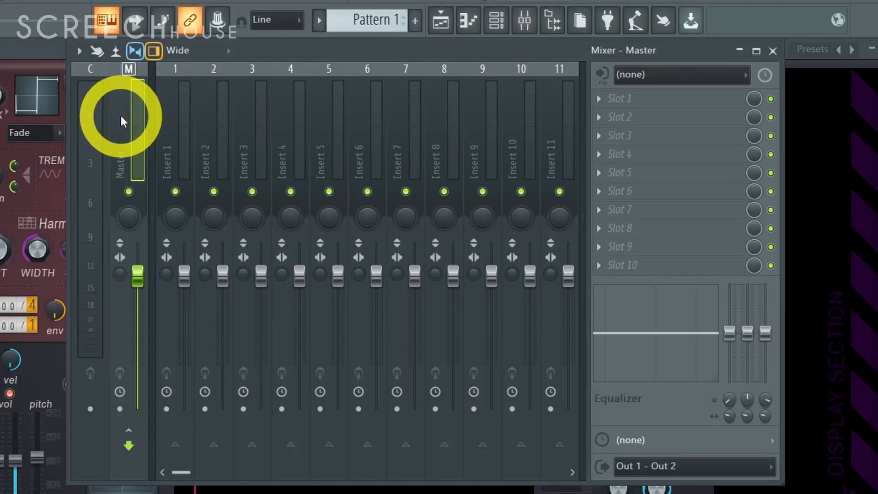
{"action": "left_click", "coordinate": [612, 123]}
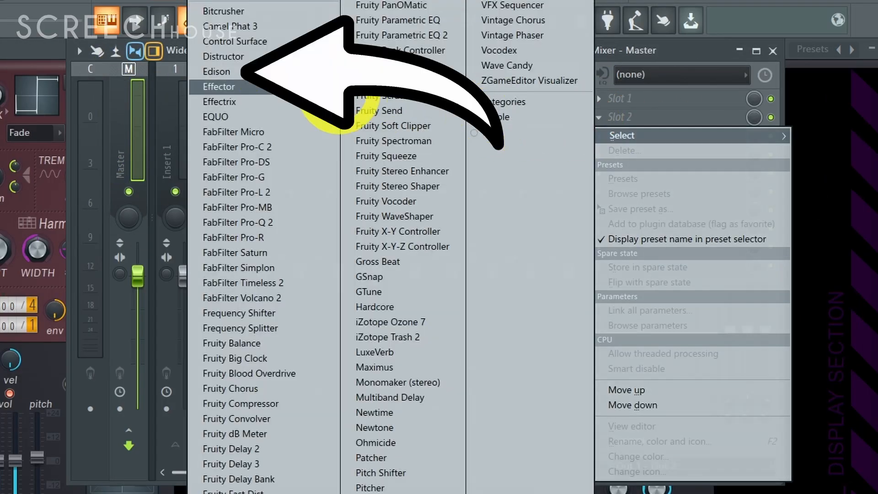
{"action": "left_click", "coordinate": [218, 71]}
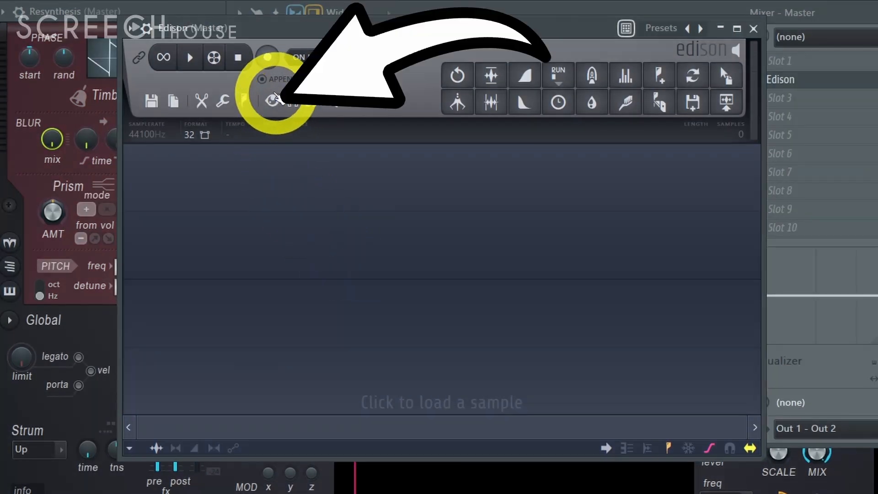
Switch Edison's display to Spectrum view and arm it to record on input.
{"action": "left_click", "coordinate": [274, 101]}
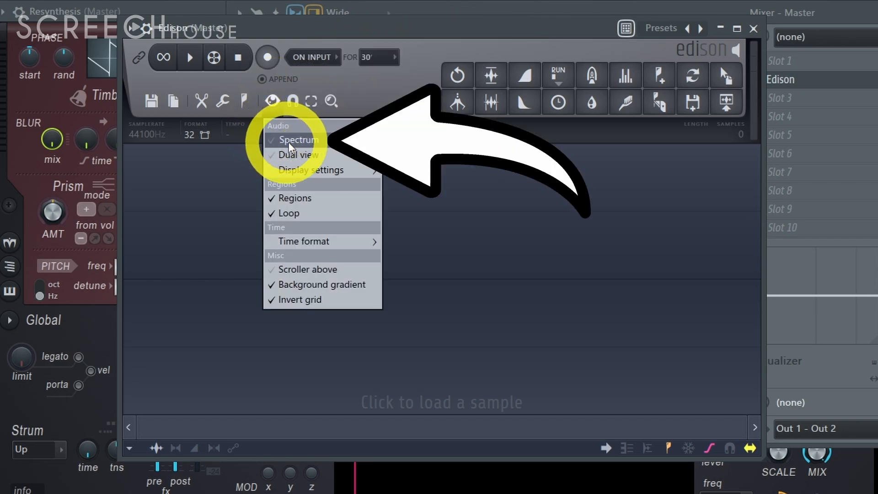
{"action": "left_click", "coordinate": [300, 140]}
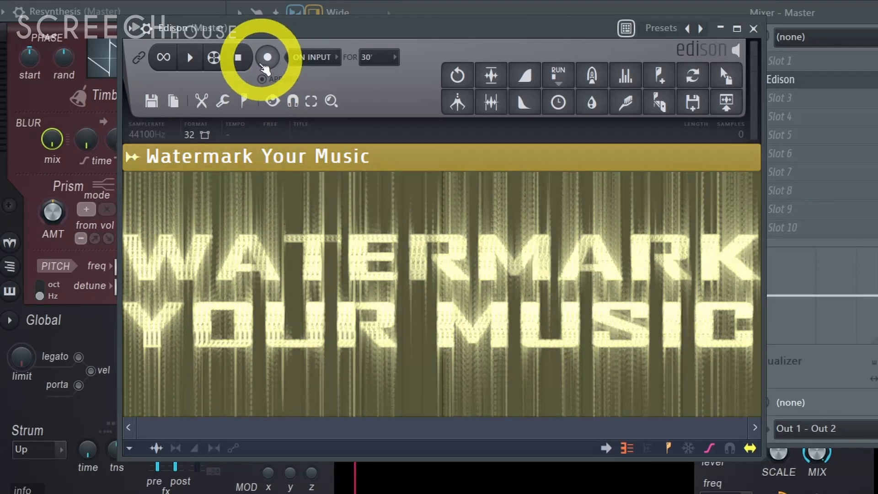
{"action": "left_click", "coordinate": [267, 63]}
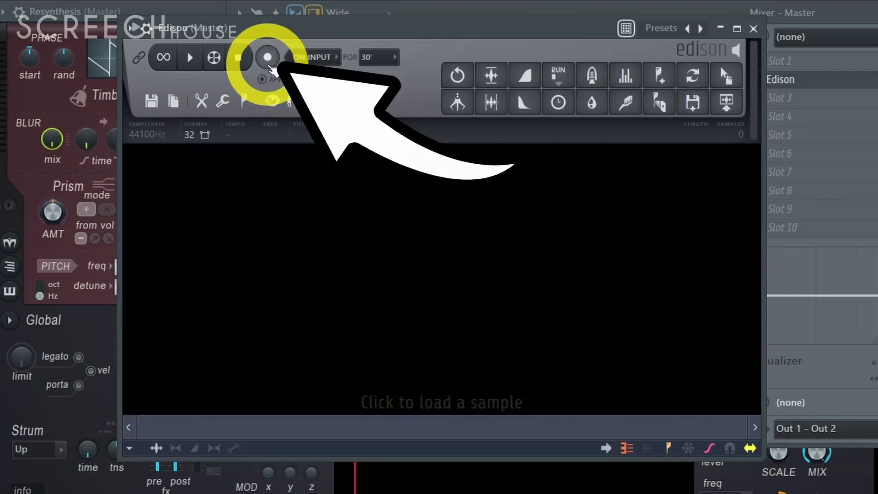
{"action": "left_click", "coordinate": [268, 58]}
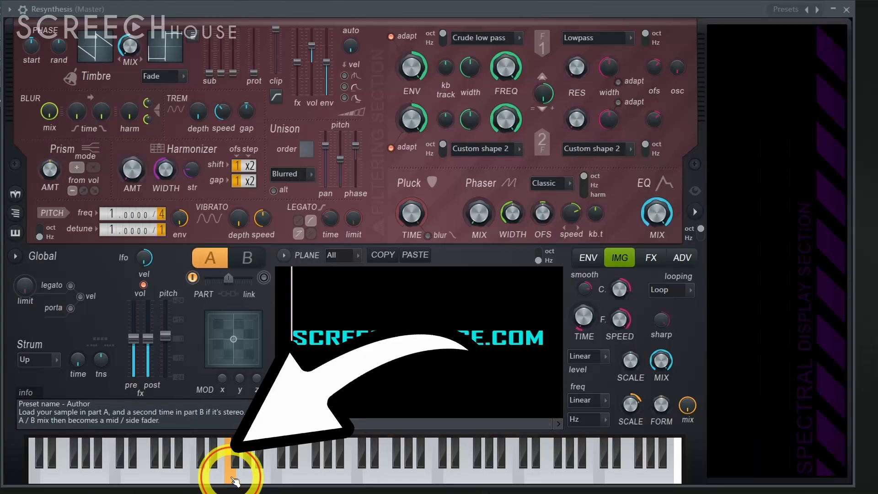
Play a note on Harmor's keyboard to record the watermark sound, and stop the recording in Edison.
{"action": "left_click", "coordinate": [232, 471]}
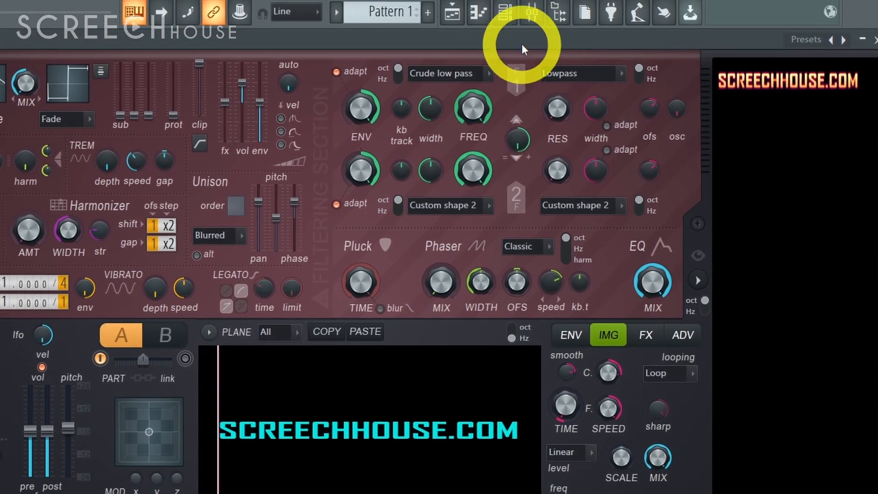
{"action": "left_click", "coordinate": [522, 30]}
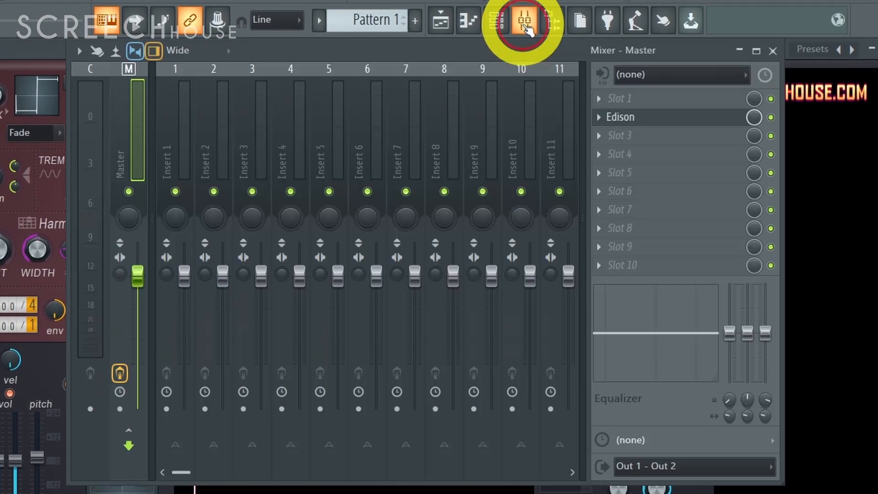
{"action": "left_click", "coordinate": [651, 120]}
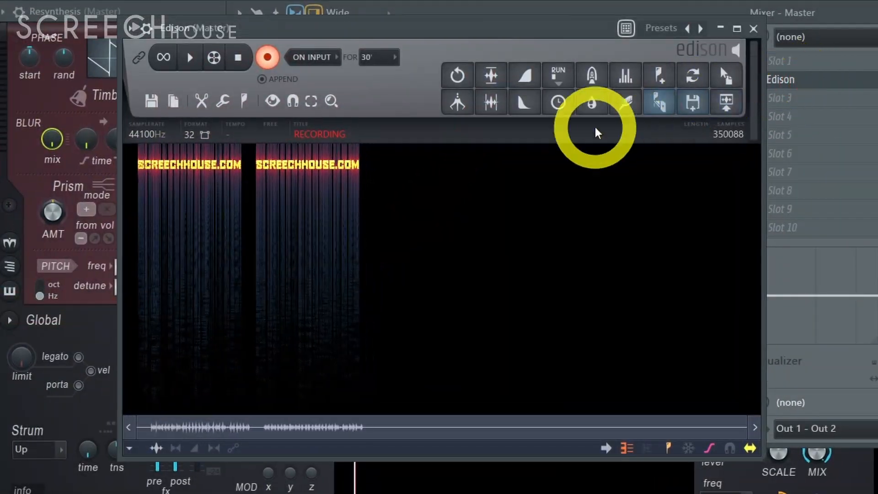
{"action": "left_click", "coordinate": [238, 58]}
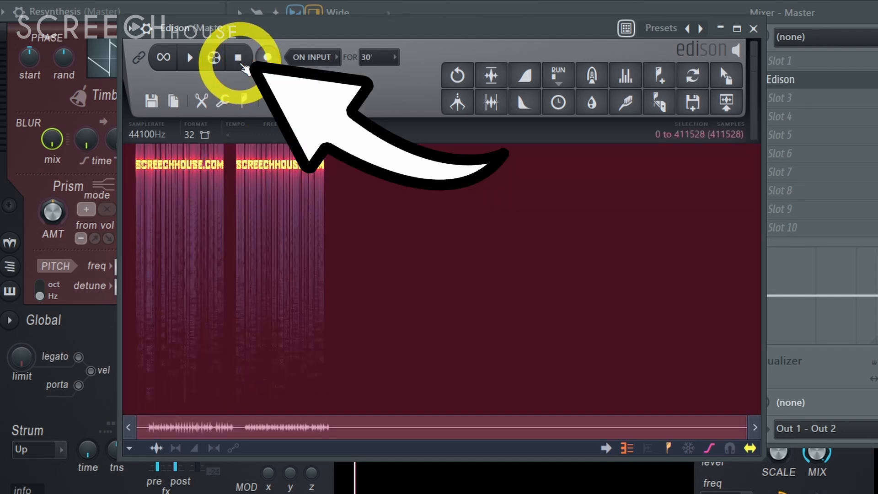
Delete the empty tail and the second SCREECHHOUSE.COM copy from the Edison recording.
{"action": "left_click", "coordinate": [369, 240]}
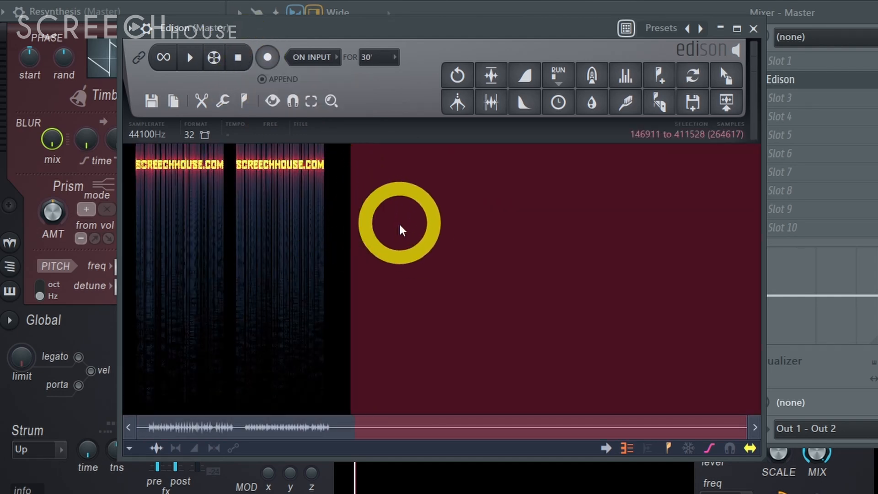
{"action": "key", "text": "Delete"}
{"action": "key", "text": "Delete"}
{"action": "left_click_drag", "start_coordinate": [462, 226], "coordinate": [784, 245]}
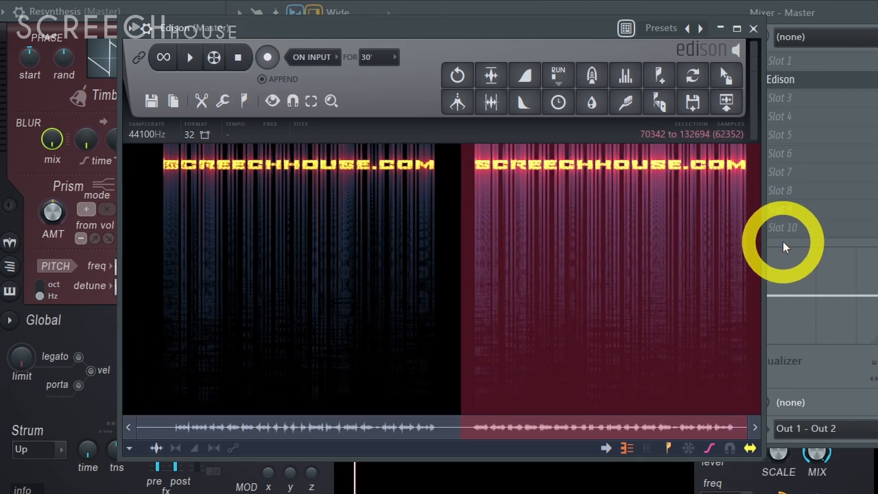
{"action": "key", "text": "Delete"}
{"action": "key", "text": "Delete"}
Trim the silence before and after the remaining SCREECHHOUSE.COM text in Edison.
{"action": "left_click_drag", "start_coordinate": [202, 186], "coordinate": [118, 226]}
{"action": "key", "text": "Delete"}
{"action": "left_click_drag", "start_coordinate": [748, 174], "coordinate": [785, 265]}
{"action": "key", "text": "Delete"}
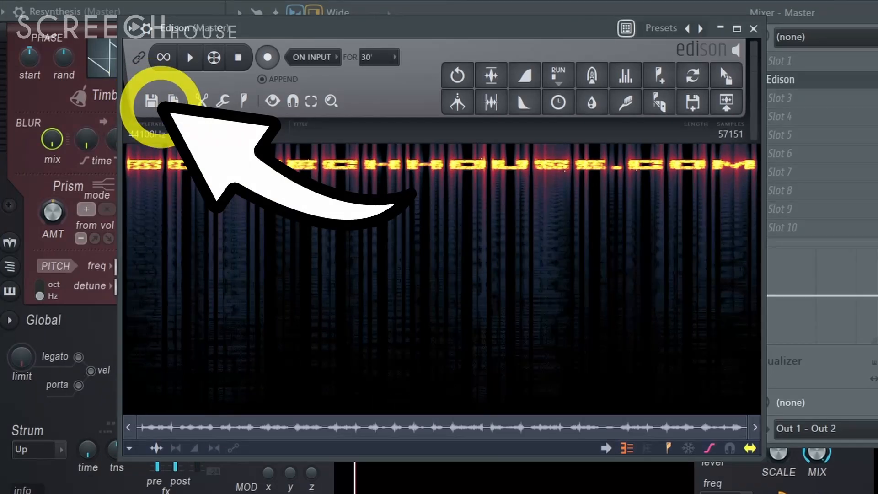
Save the trimmed sample as My Watermark.wav in Edison's Samples folder.
{"action": "left_click", "coordinate": [153, 100]}
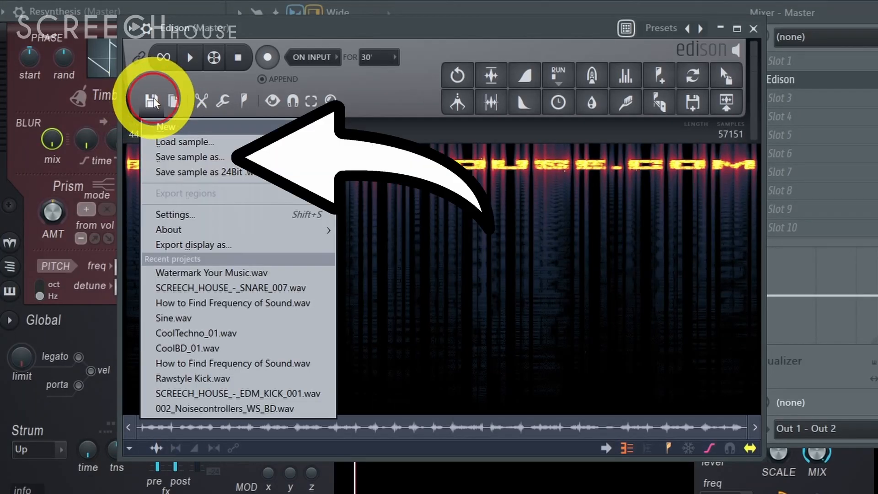
{"action": "left_click", "coordinate": [180, 158]}
{"action": "left_click", "coordinate": [385, 380]}
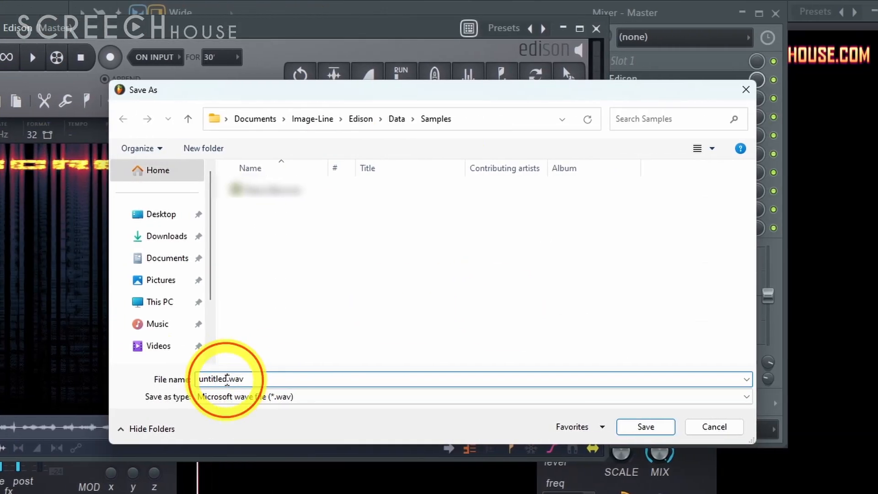
{"action": "left_click", "coordinate": [646, 427]}
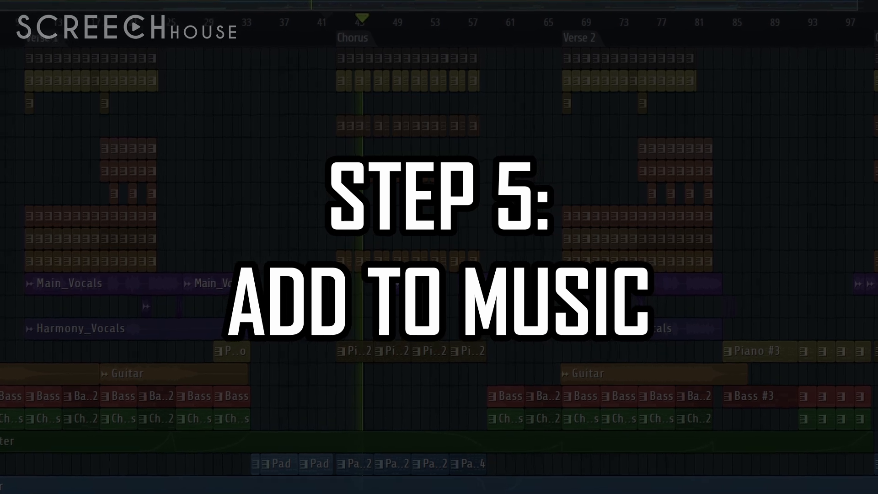
Place My Watermark.wav from the Samples folder on an empty Playlist track at bar 33.
{"action": "left_click", "coordinate": [661, 386]}
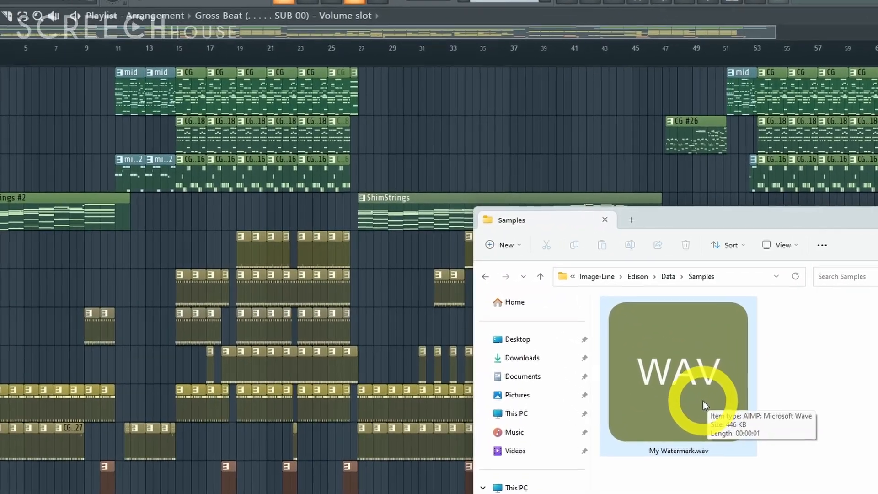
{"action": "left_click_drag", "start_coordinate": [657, 382], "coordinate": [455, 92]}
Turn on Spectrum view in the My Watermark audio clip's settings and enlarge its Playlist track.
{"action": "scroll", "coordinate": [465, 87], "scroll_direction": "up", "scroll_amount": 7}
{"action": "scroll", "coordinate": [311, 59], "scroll_direction": "up", "scroll_amount": 5}
{"action": "double_click", "coordinate": [441, 60]}
{"action": "left_click_drag", "start_coordinate": [184, 153], "coordinate": [462, 27]}
{"action": "right_click", "coordinate": [395, 336]}
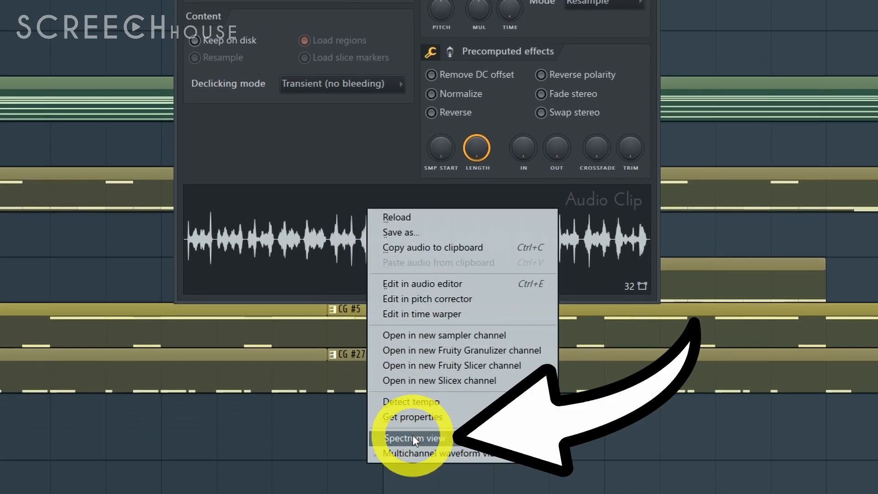
{"action": "left_click", "coordinate": [413, 439]}
{"action": "left_click", "coordinate": [649, 23]}
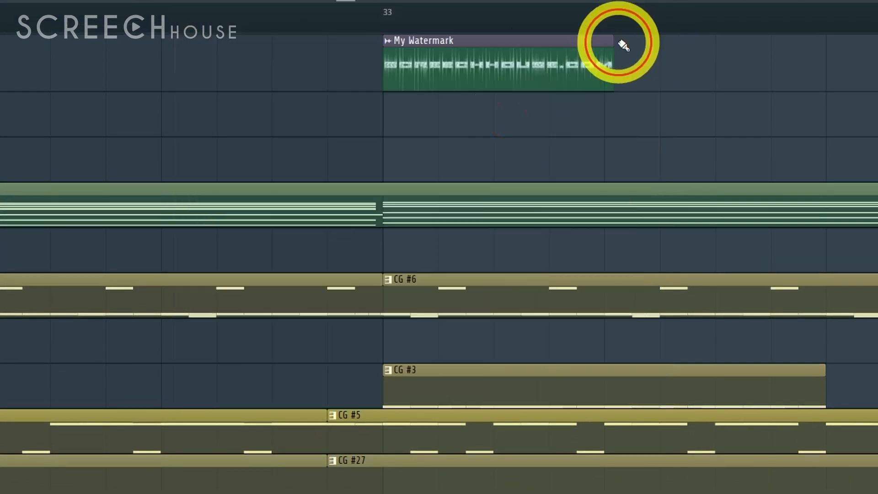
{"action": "scroll", "coordinate": [439, 247], "scroll_direction": "up", "scroll_amount": 5}
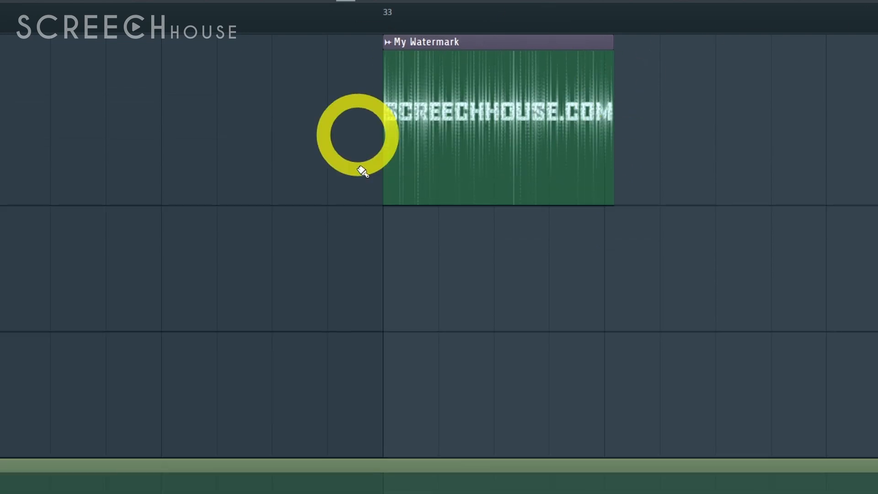
{"action": "scroll", "coordinate": [726, 239], "scroll_direction": "down", "scroll_amount": 3}
{"action": "scroll", "coordinate": [719, 215], "scroll_direction": "down", "scroll_amount": 3}
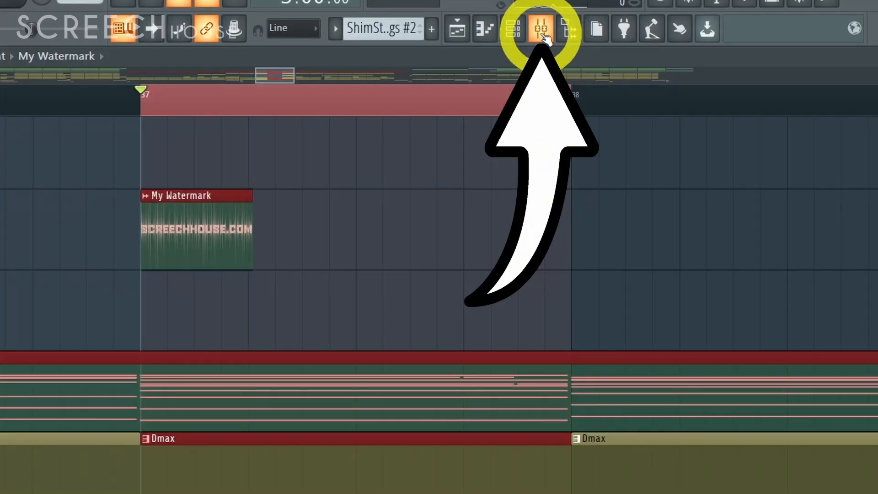
Load Wave Candy into slot 8 of the mixer's Master track and set it to Spectrum mode.
{"action": "left_click", "coordinate": [544, 32]}
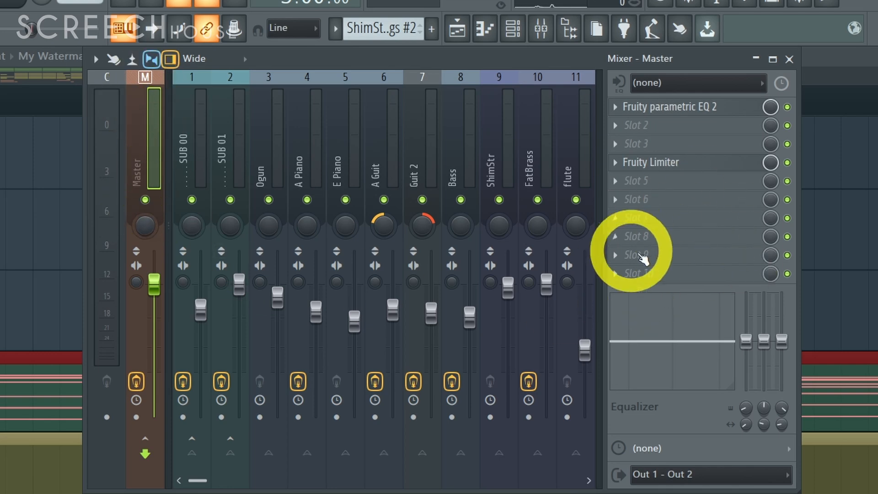
{"action": "left_click", "coordinate": [628, 236]}
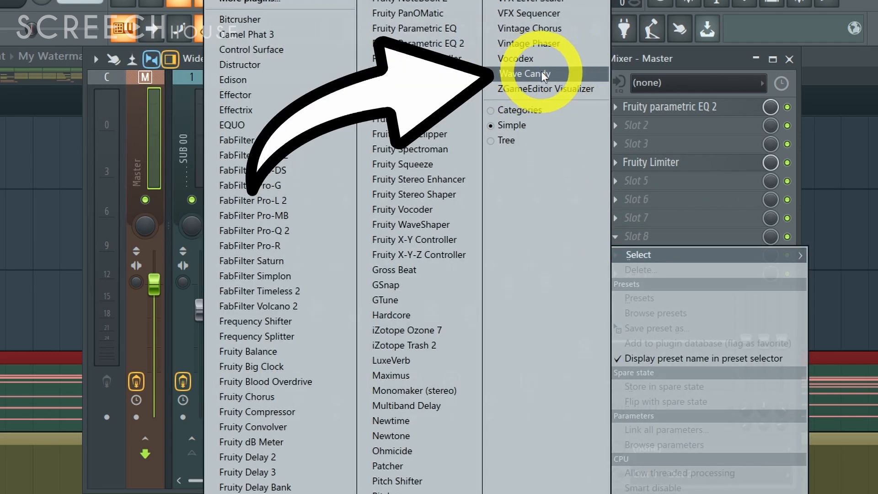
{"action": "left_click", "coordinate": [540, 75]}
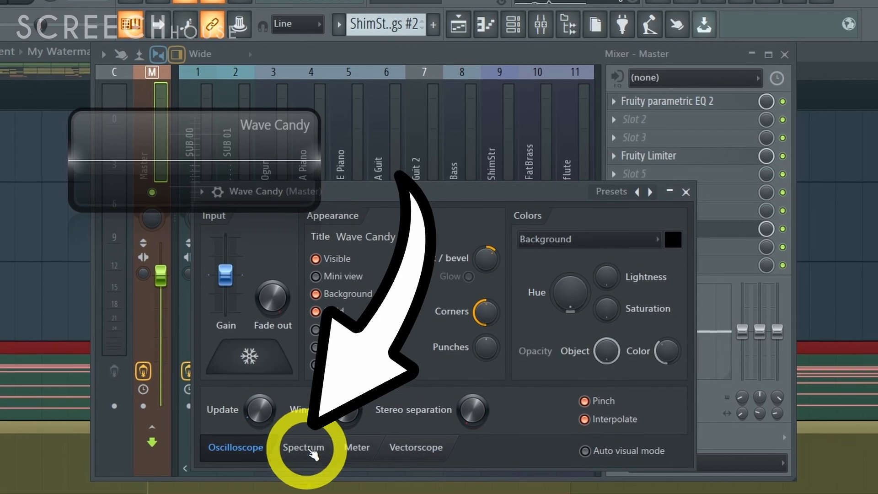
{"action": "left_click", "coordinate": [304, 449]}
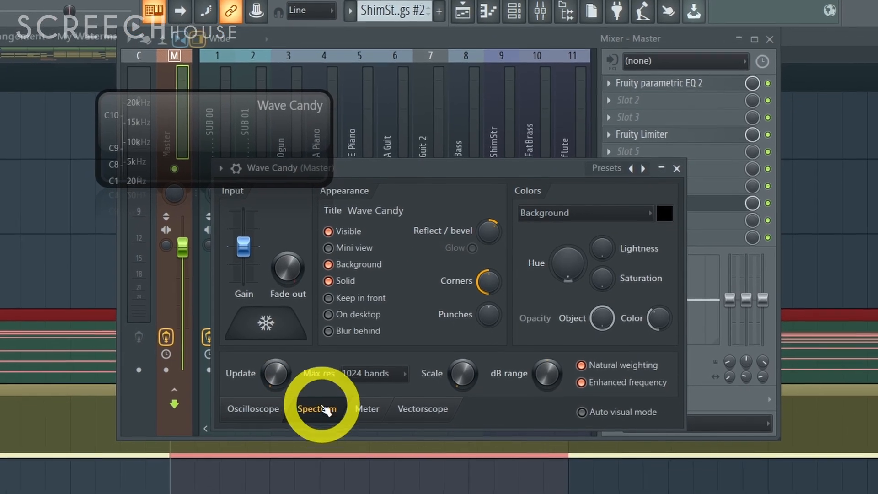
Enlarge the Wave Candy display to cover most of the screen and play the song section with the watermark.
{"action": "left_click_drag", "start_coordinate": [330, 186], "coordinate": [794, 493]}
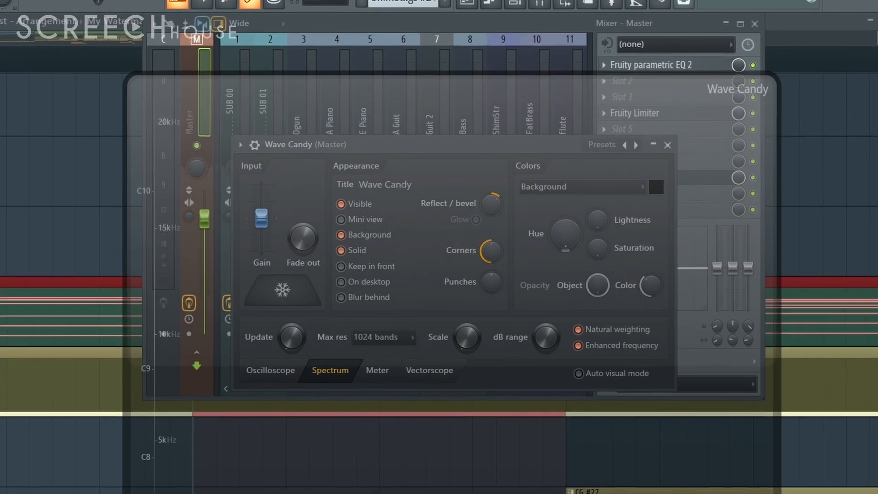
{"action": "left_click_drag", "start_coordinate": [126, 74], "coordinate": [118, 18]}
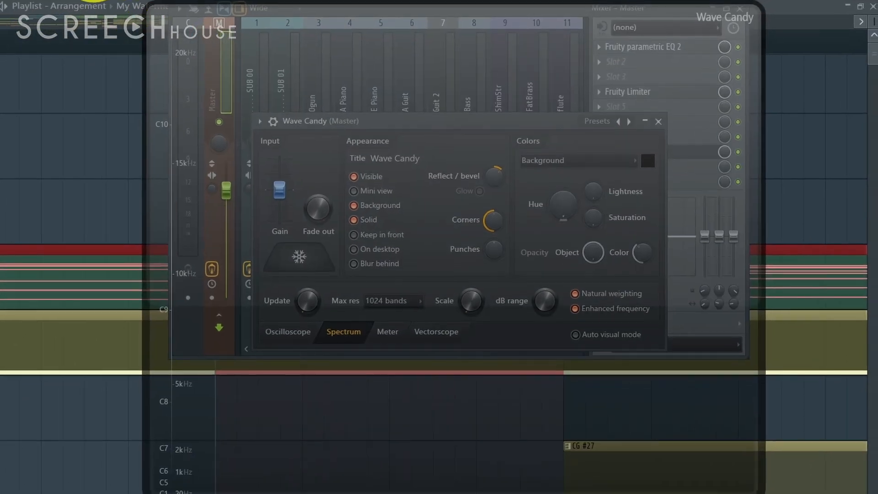
{"action": "key", "text": "space"}
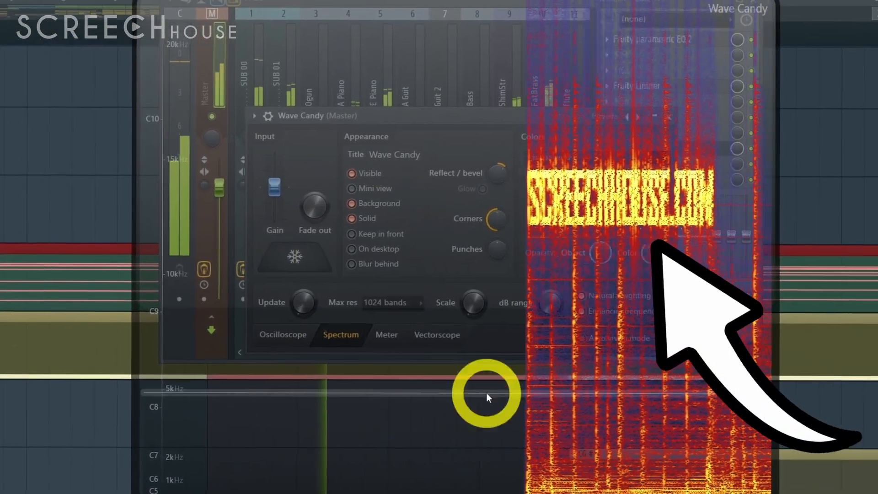